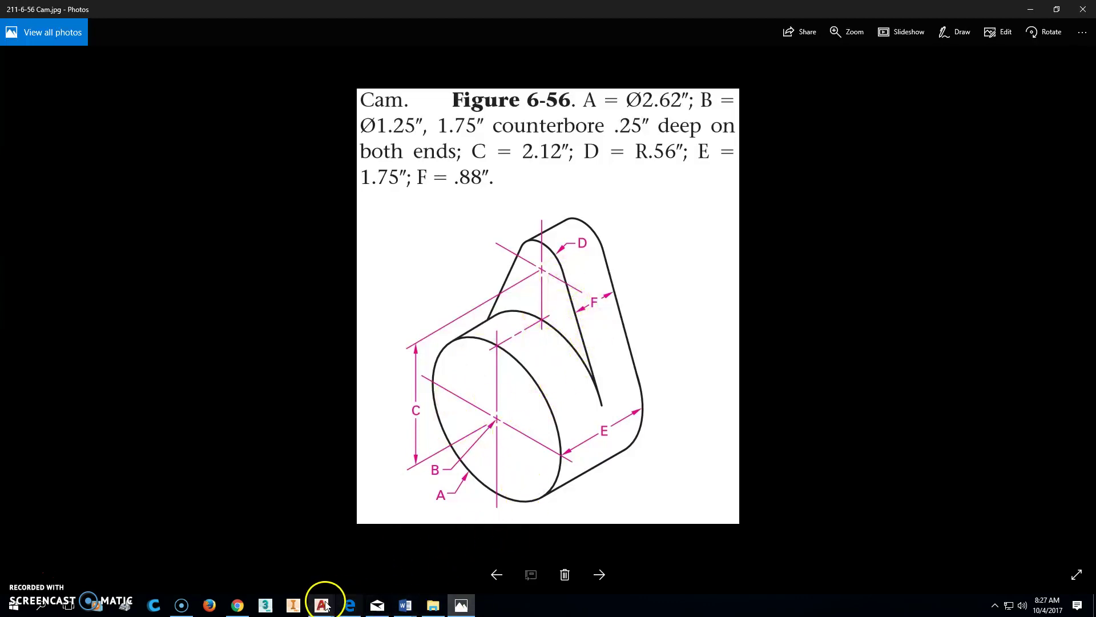
After reviewing the Cam figure in Photos, switch to Drawing2.dwg in AutoCAD
{"action": "mouse_move", "coordinate": [322, 610]}
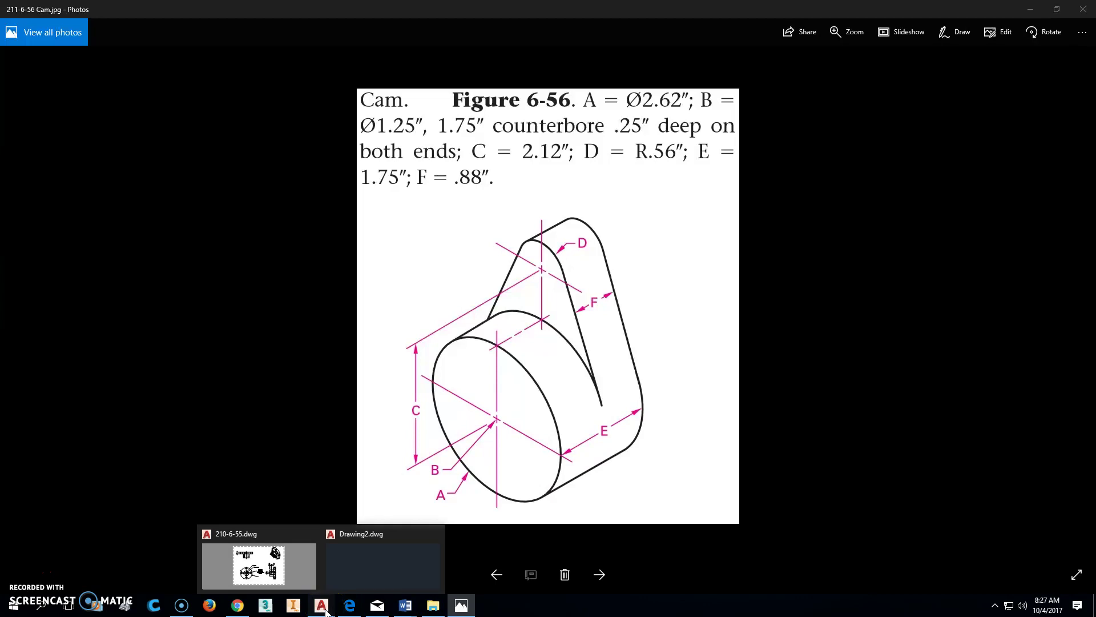
{"action": "left_click", "coordinate": [350, 568]}
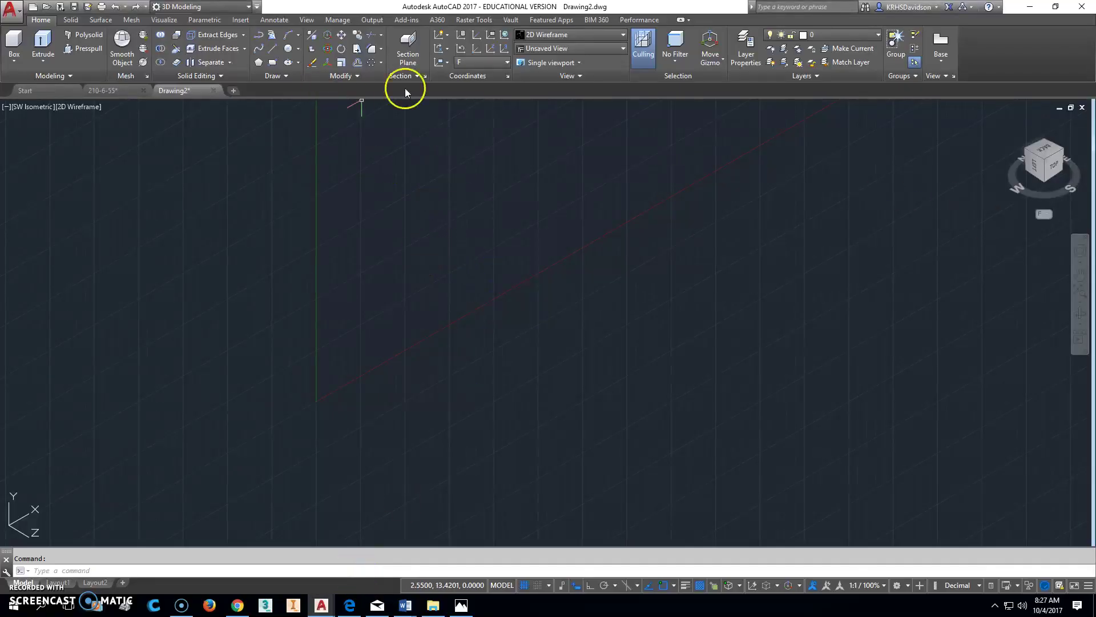
Draw the main cam circle with a 2.62 diameter
{"action": "left_click", "coordinate": [301, 52]}
{"action": "left_click", "coordinate": [311, 90]}
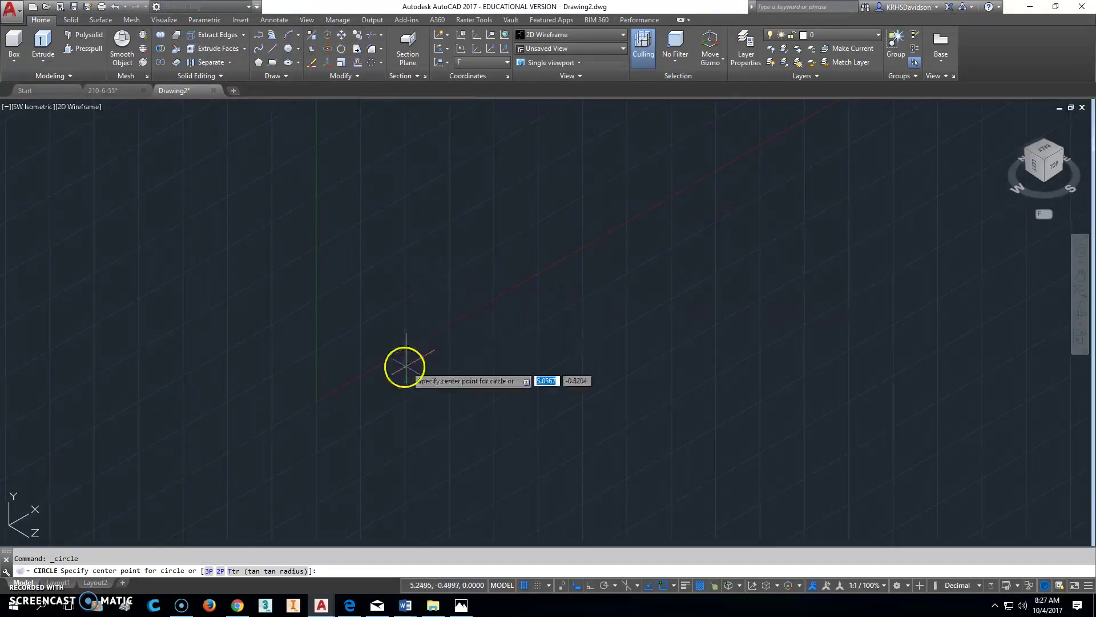
{"action": "left_click", "coordinate": [332, 394]}
{"action": "type", "text": "d"}
{"action": "key", "text": "Return"}
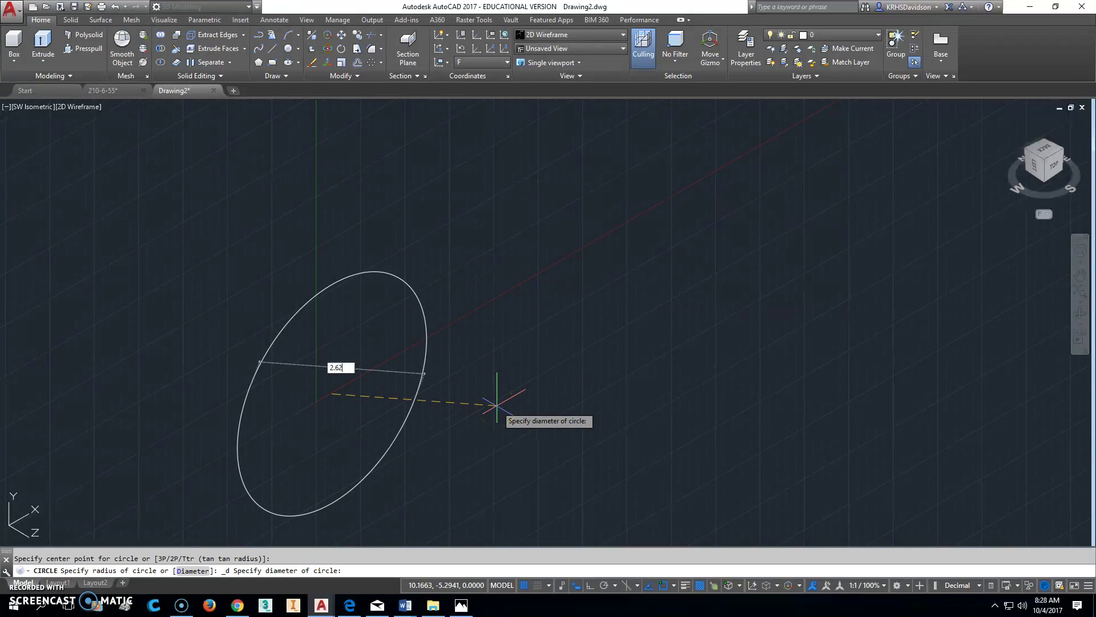
{"action": "key", "text": "Return"}
{"action": "scroll", "coordinate": [379, 362], "scroll_direction": "up", "scroll_amount": 3}
{"action": "middle_click_drag", "start_coordinate": [379, 363], "coordinate": [617, 259]}
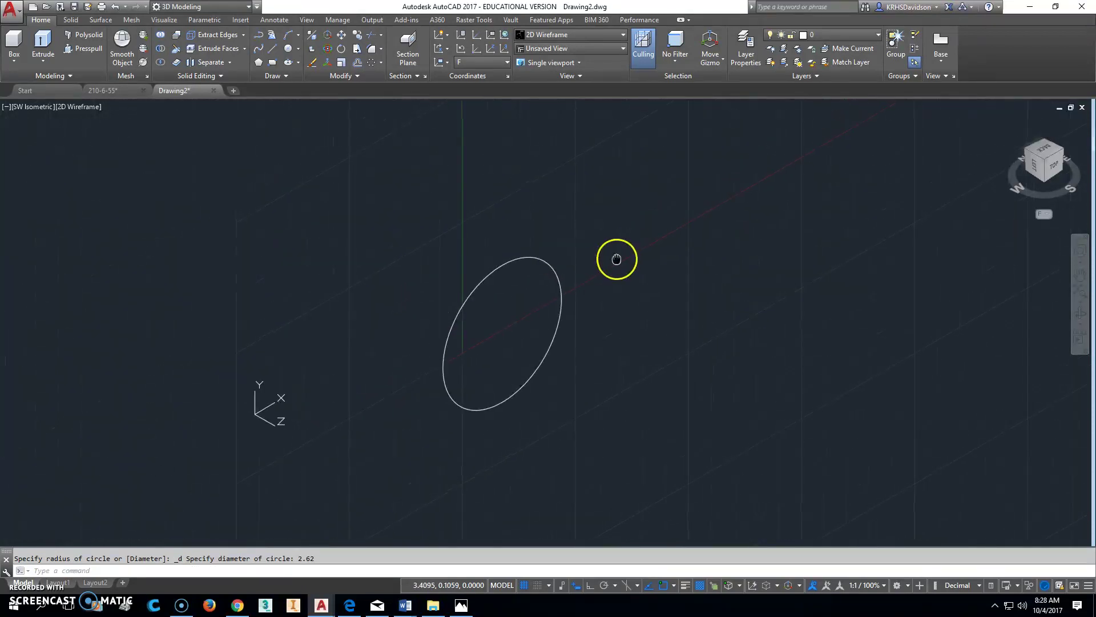
Draw a 0.56-radius circle at the same centre as the big circle
{"action": "left_click", "coordinate": [297, 49]}
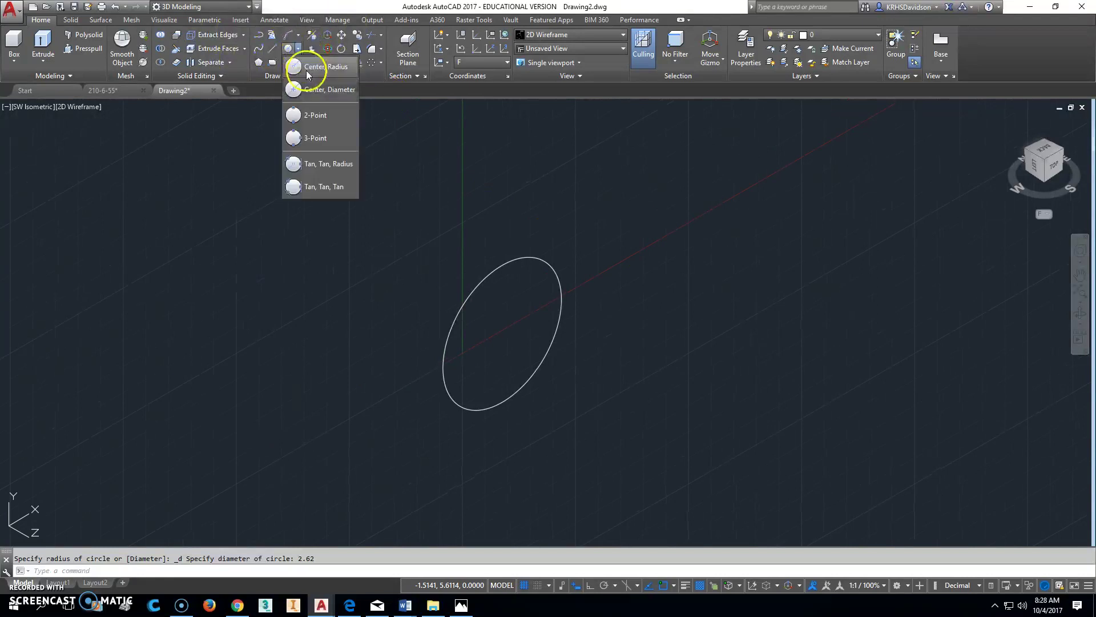
{"action": "left_click", "coordinate": [307, 75]}
{"action": "left_click", "coordinate": [503, 332]}
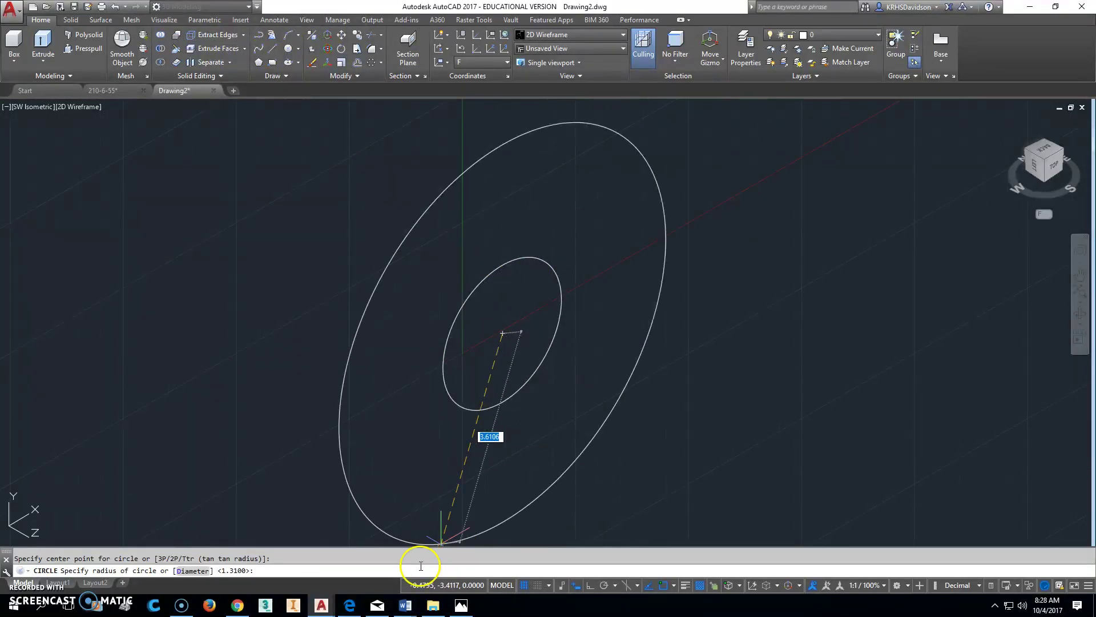
{"action": "left_click", "coordinate": [461, 604]}
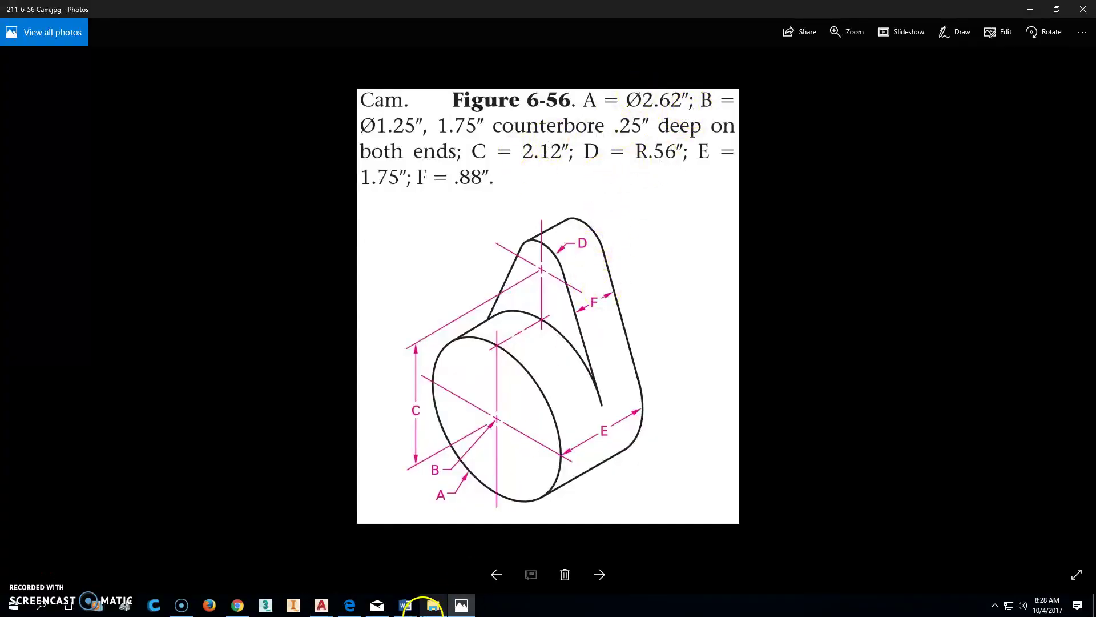
{"action": "mouse_move", "coordinate": [321, 605]}
{"action": "left_click", "coordinate": [393, 559]}
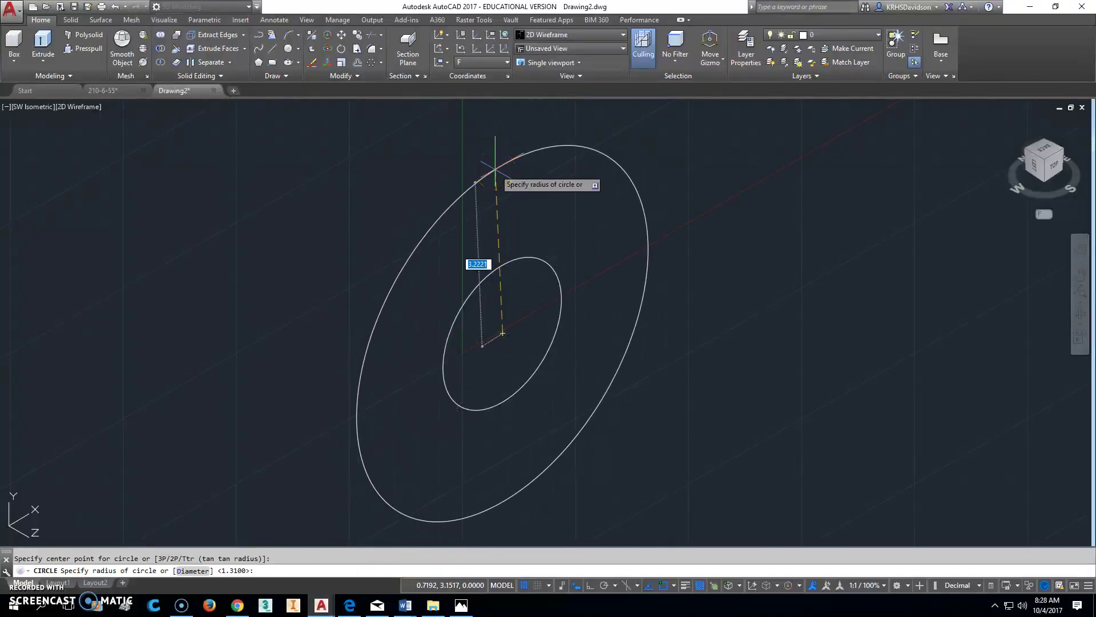
{"action": "type", "text": ".56"}
{"action": "key", "text": "Return"}
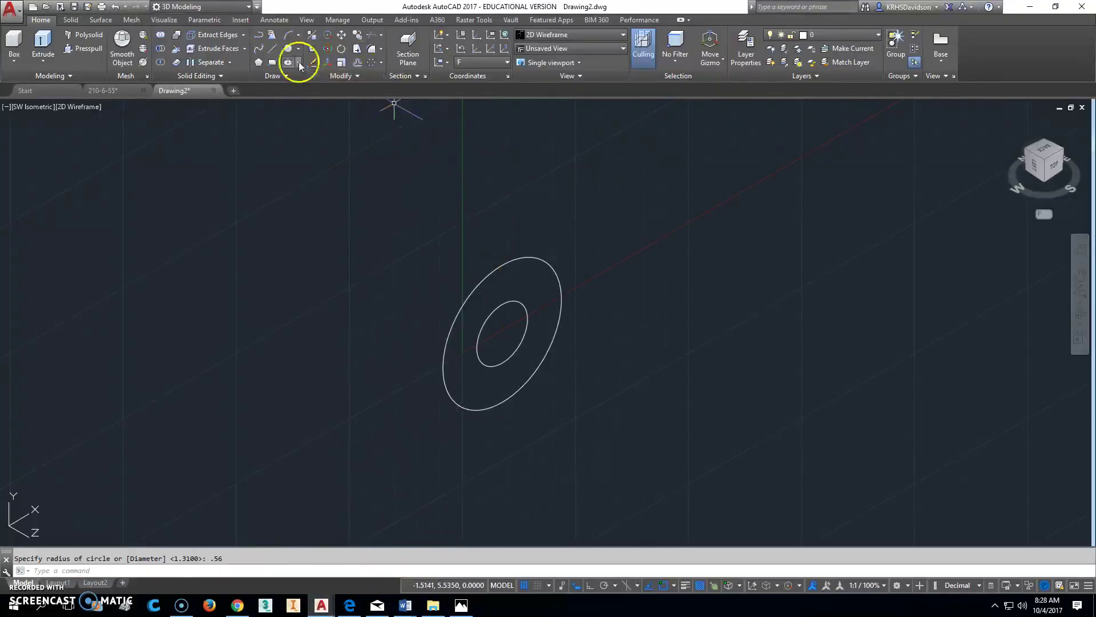
Move the small circle 2.12 units from the big circle's centre, then view from Front
{"action": "left_click", "coordinate": [341, 35]}
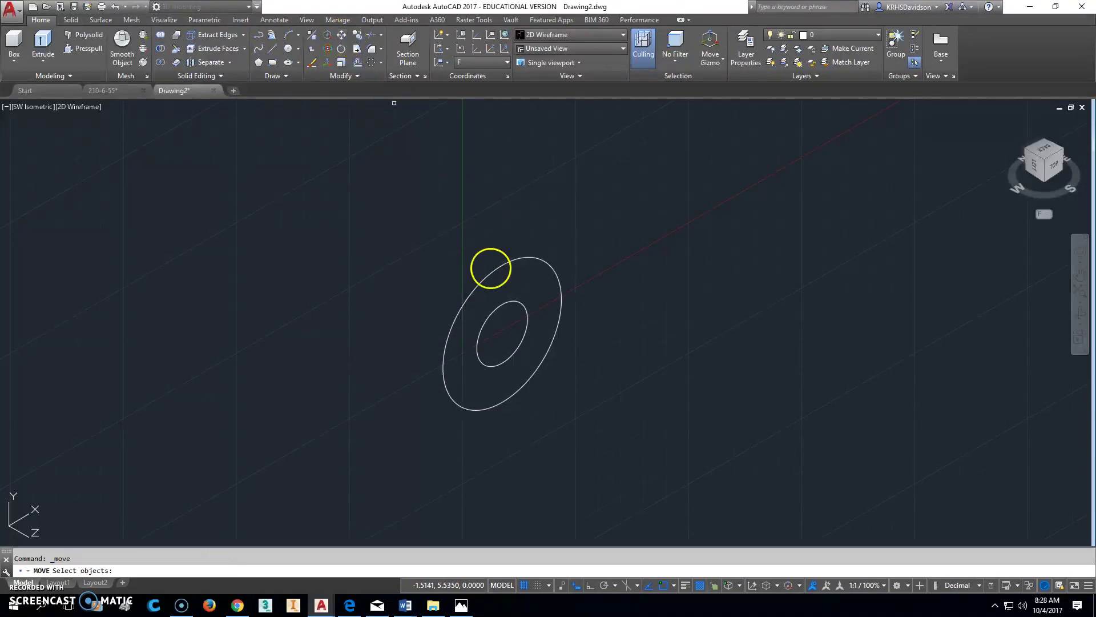
{"action": "left_click", "coordinate": [502, 307]}
{"action": "key", "text": "Return"}
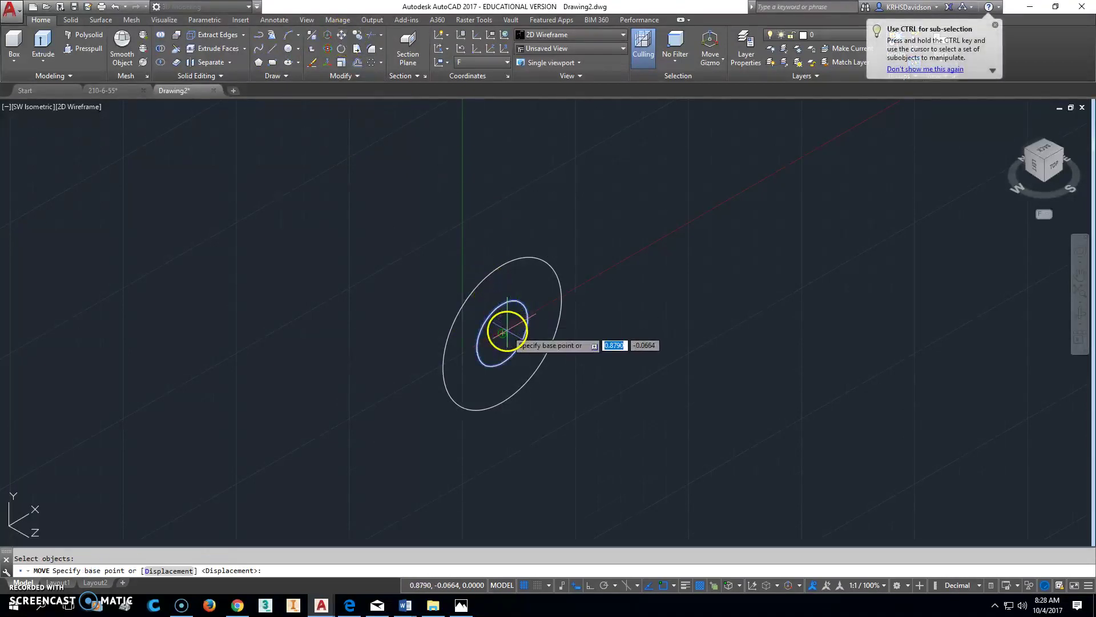
{"action": "left_click", "coordinate": [503, 331]}
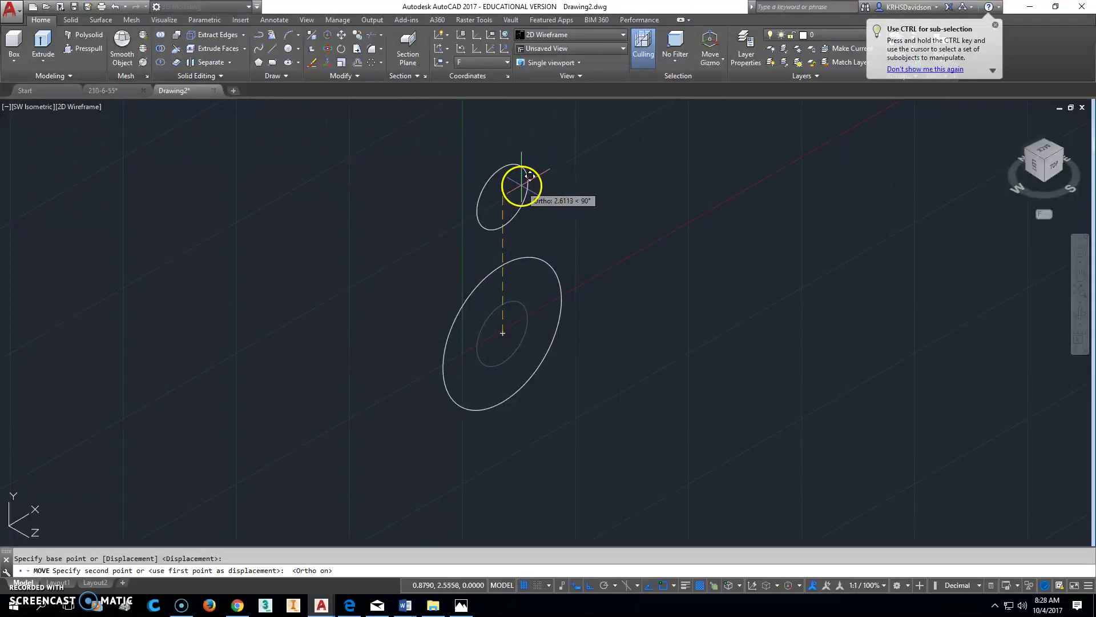
{"action": "type", "text": "2."}
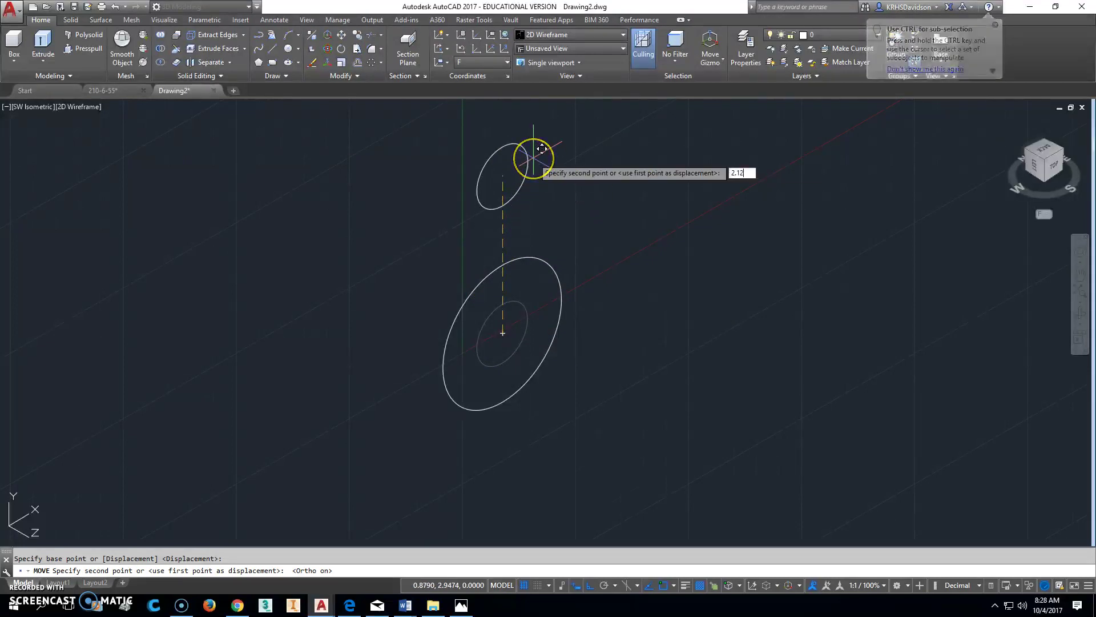
{"action": "type", "text": "12"}
{"action": "key", "text": "Return"}
{"action": "left_click", "coordinate": [1048, 175]}
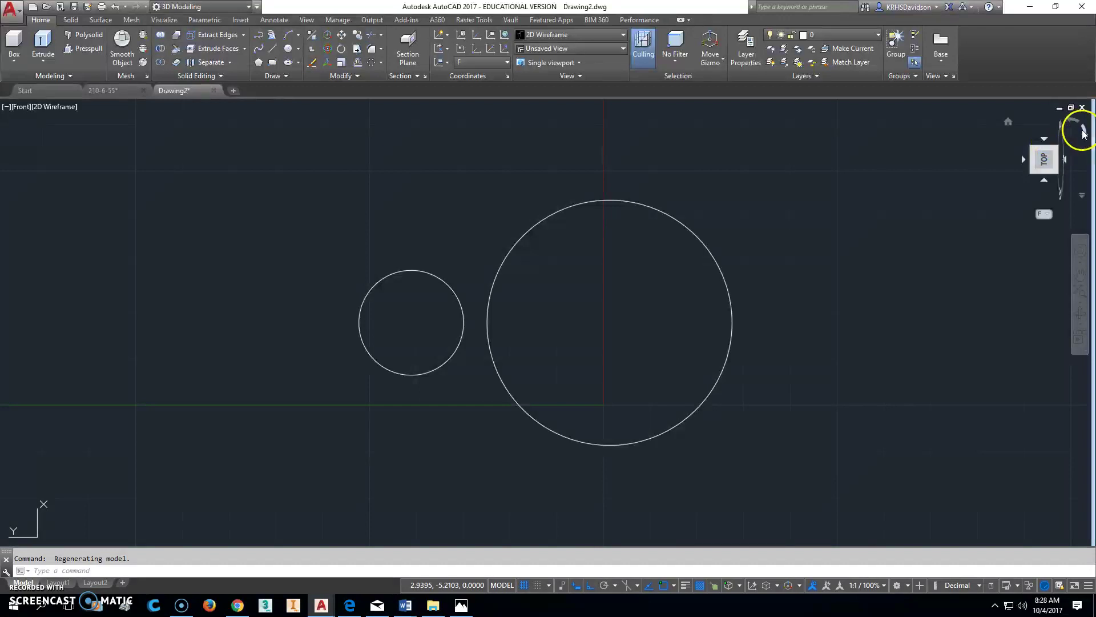
Draw the left line tangent to both the large and small circles
{"action": "left_click", "coordinate": [1090, 131]}
{"action": "middle_click_drag", "start_coordinate": [833, 252], "coordinate": [806, 273]}
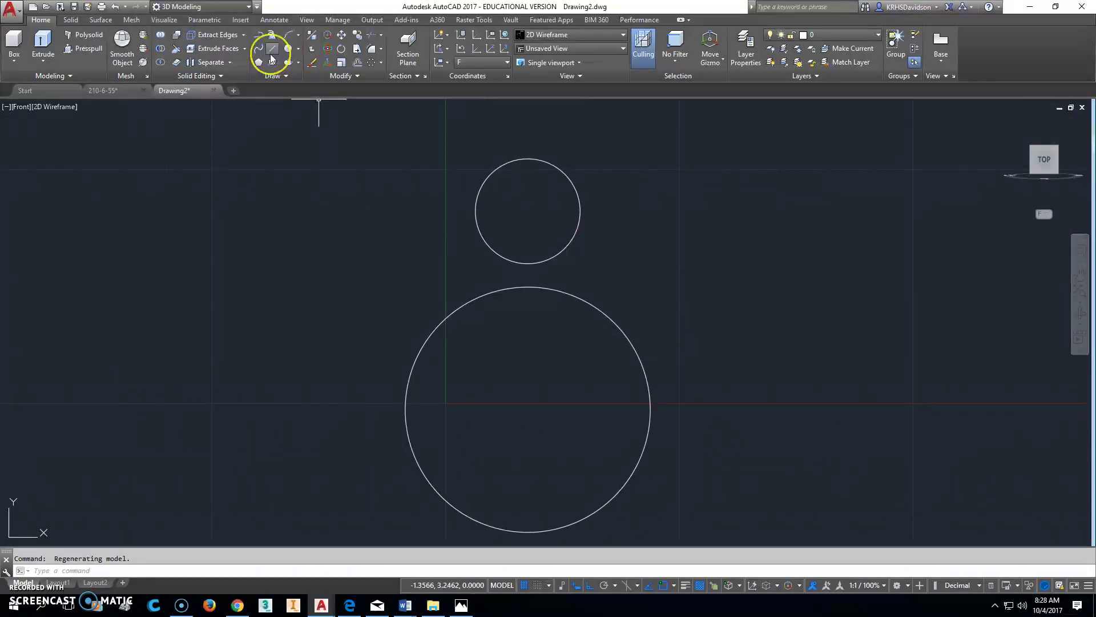
{"action": "left_click", "coordinate": [276, 54]}
{"action": "right_click", "coordinate": [379, 318], "text": "shift"}
{"action": "left_click", "coordinate": [421, 217]}
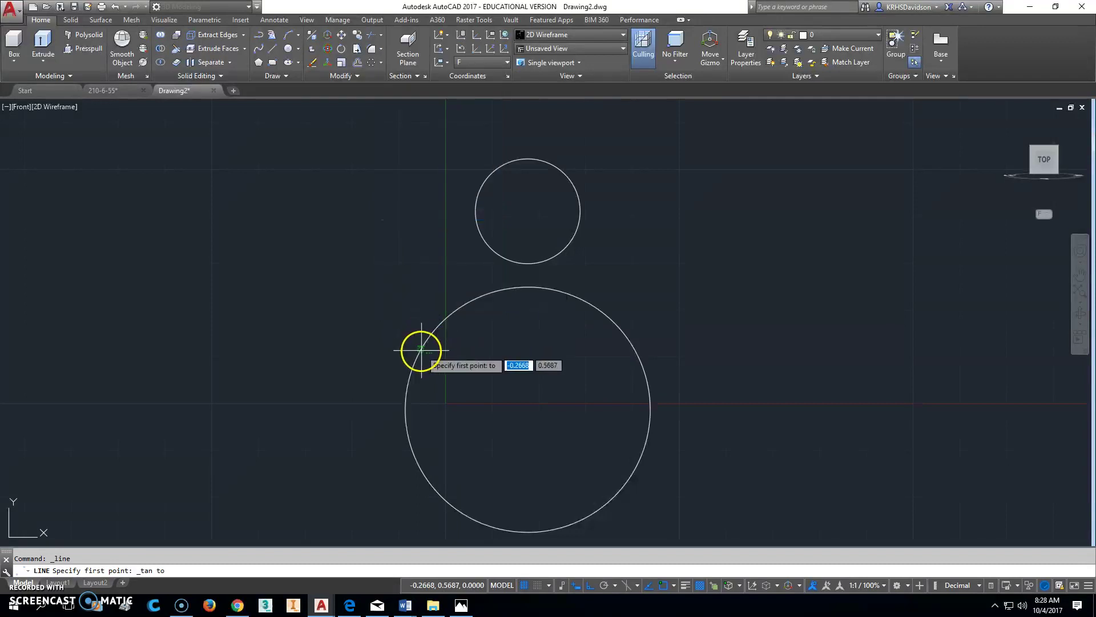
{"action": "left_click", "coordinate": [421, 350]}
{"action": "right_click", "coordinate": [439, 250], "text": "shift"}
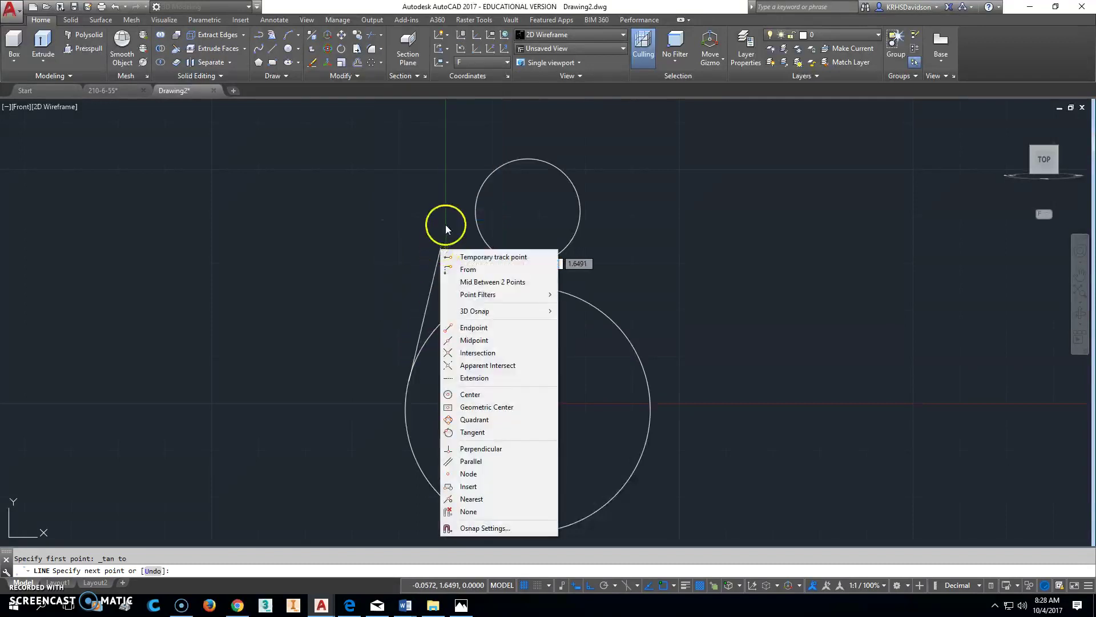
{"action": "left_click", "coordinate": [473, 433]}
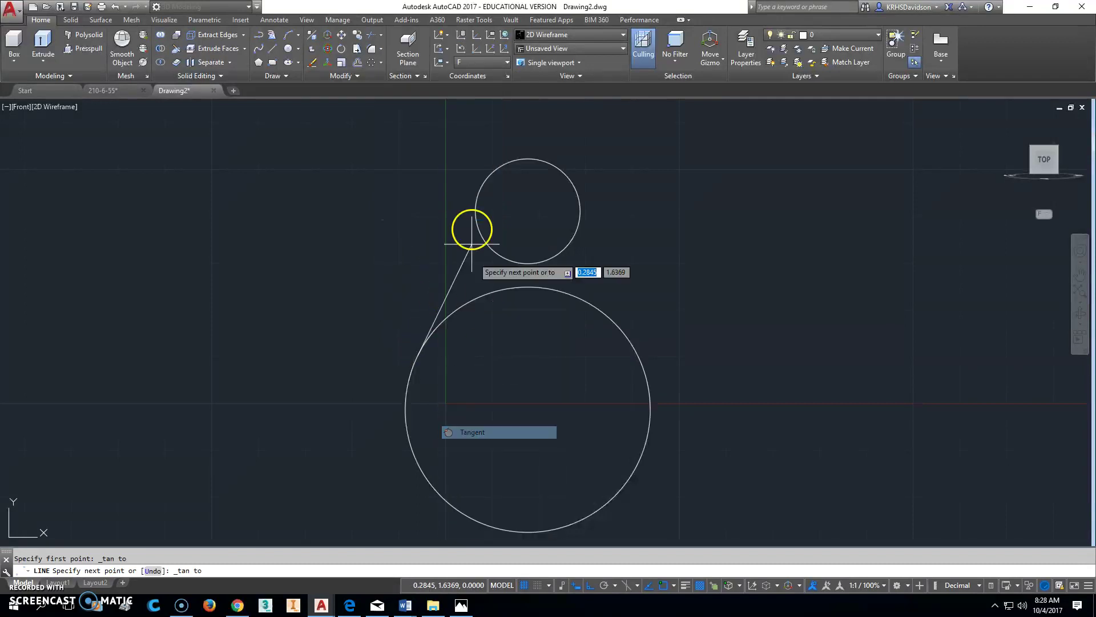
{"action": "left_click", "coordinate": [475, 195]}
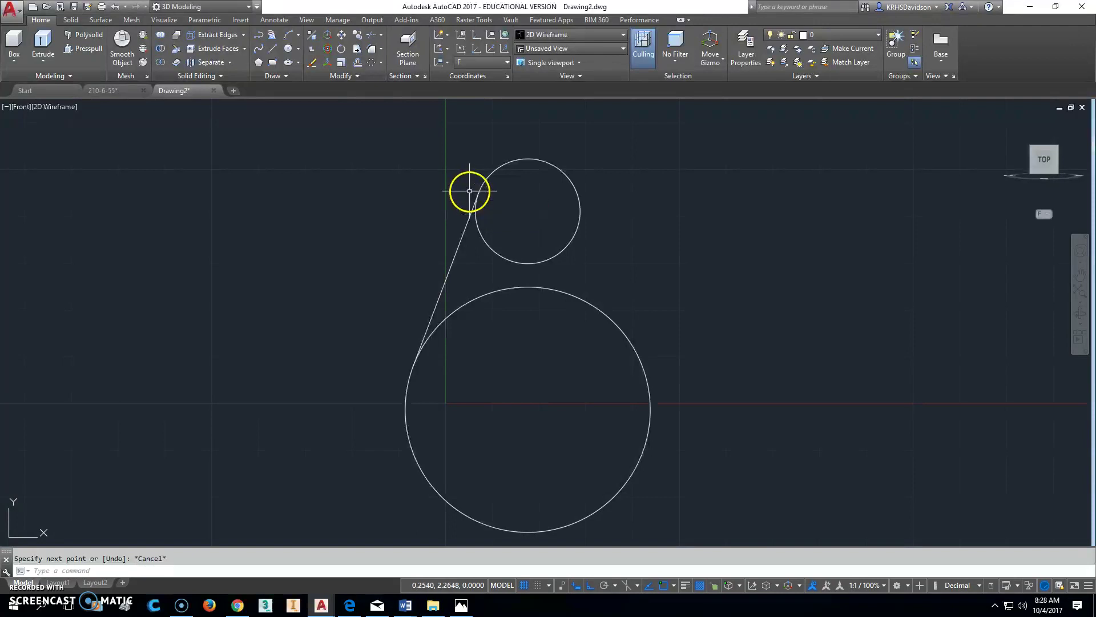
{"action": "key", "text": "Escape"}
Draw the right line tangent to both the large and small circles
{"action": "left_click", "coordinate": [272, 48]}
{"action": "right_click", "coordinate": [654, 323], "text": "shift"}
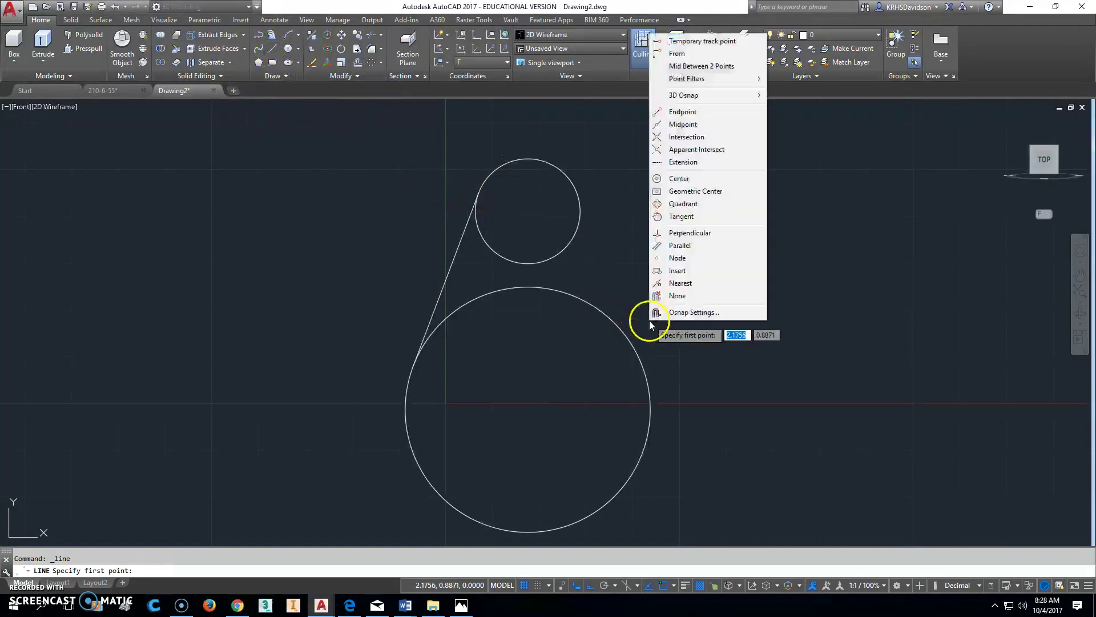
{"action": "left_click", "coordinate": [702, 222]}
{"action": "left_click", "coordinate": [641, 355]}
{"action": "right_click", "coordinate": [619, 251], "text": "shift"}
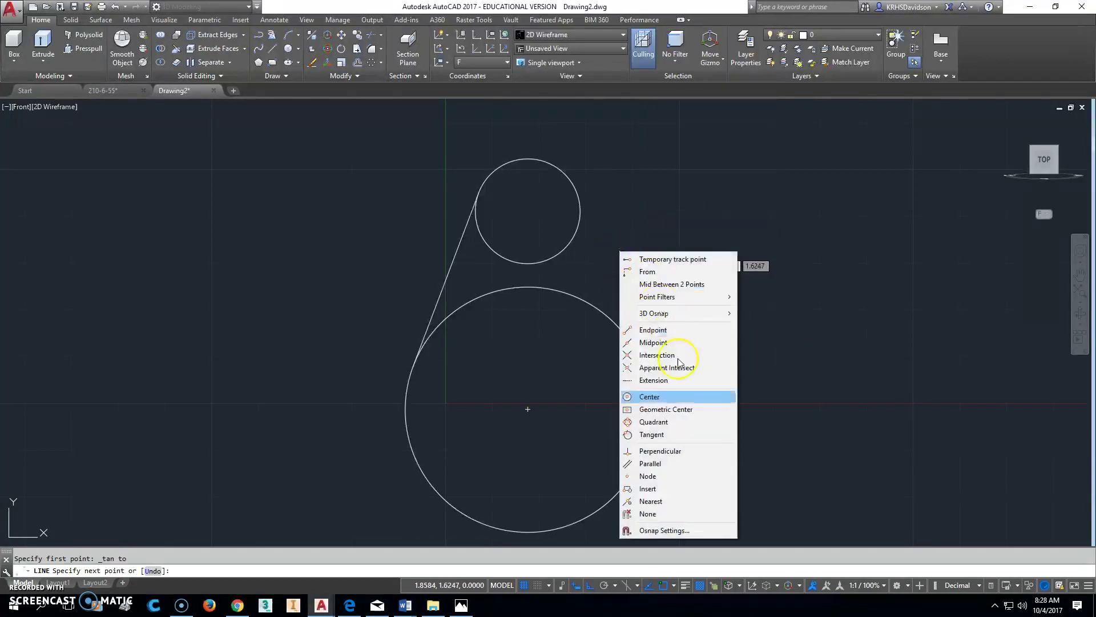
{"action": "left_click", "coordinate": [663, 421]}
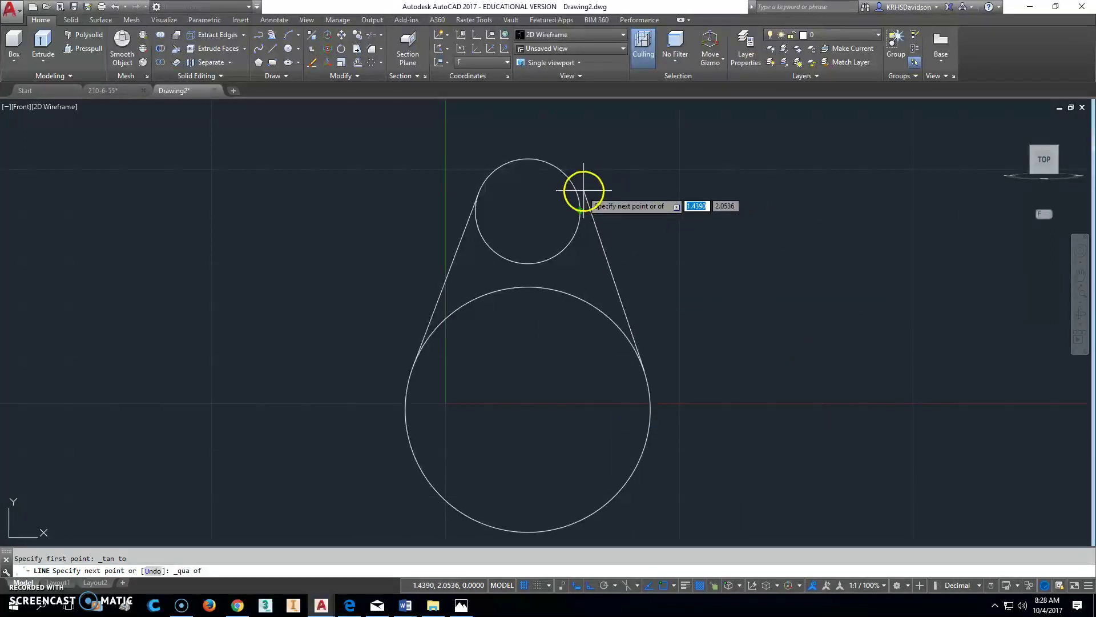
{"action": "right_click", "coordinate": [600, 247], "text": "shift"}
{"action": "left_click", "coordinate": [644, 431]}
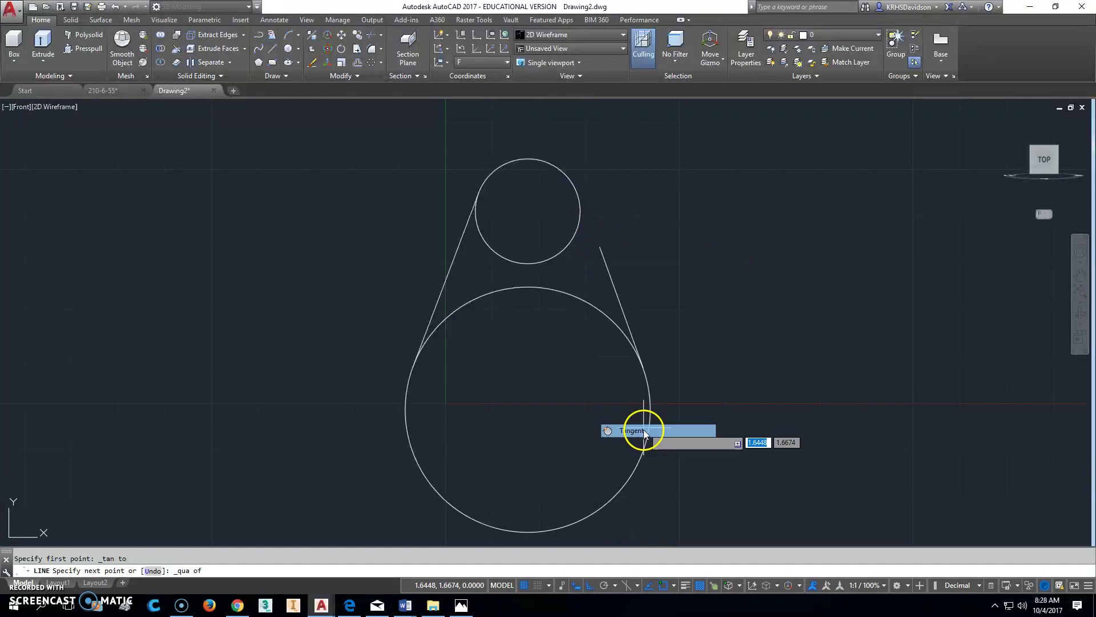
{"action": "right_click", "coordinate": [600, 219], "text": "shift"}
{"action": "left_click", "coordinate": [654, 404]}
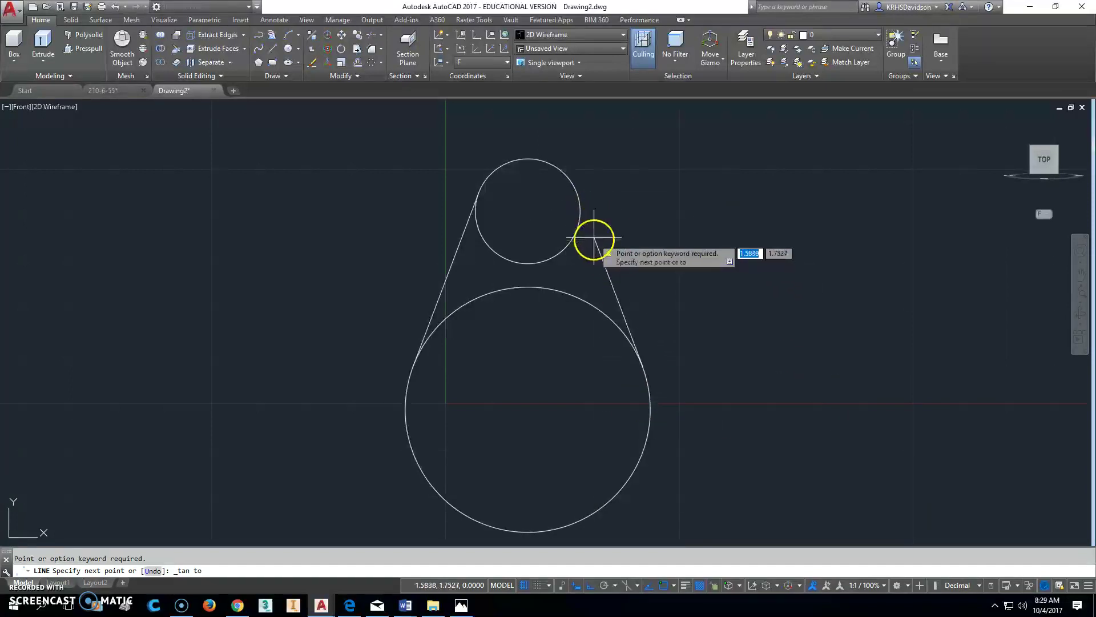
{"action": "left_click", "coordinate": [587, 217]}
{"action": "key", "text": "Escape"}
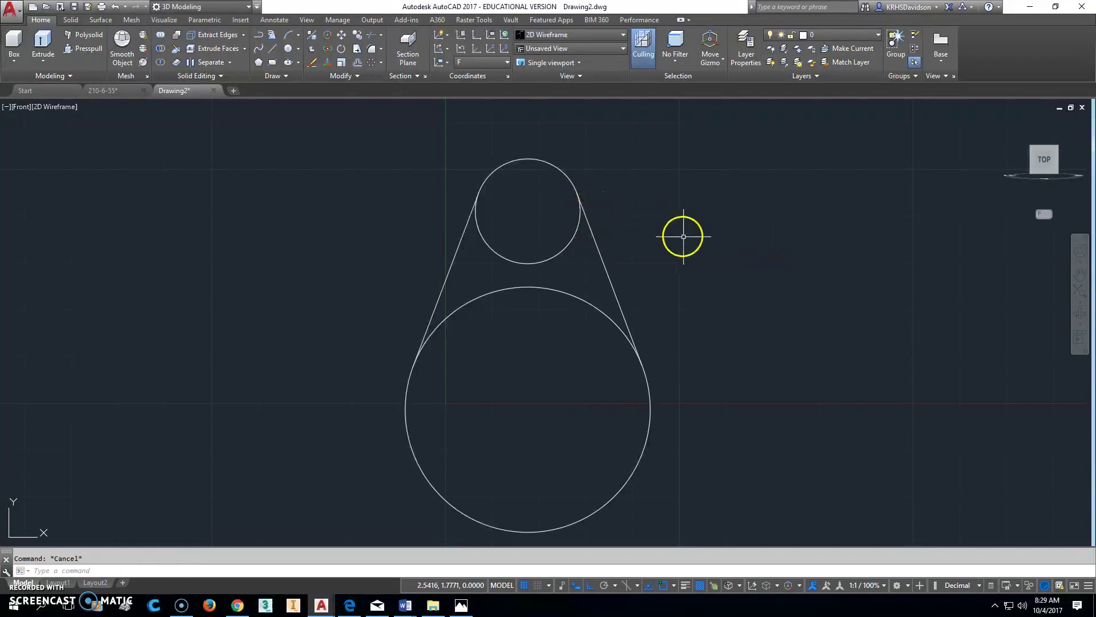
Trim the small circle's inner arc using all objects as cutting edges, returning to Home view
{"action": "left_click", "coordinate": [1009, 123]}
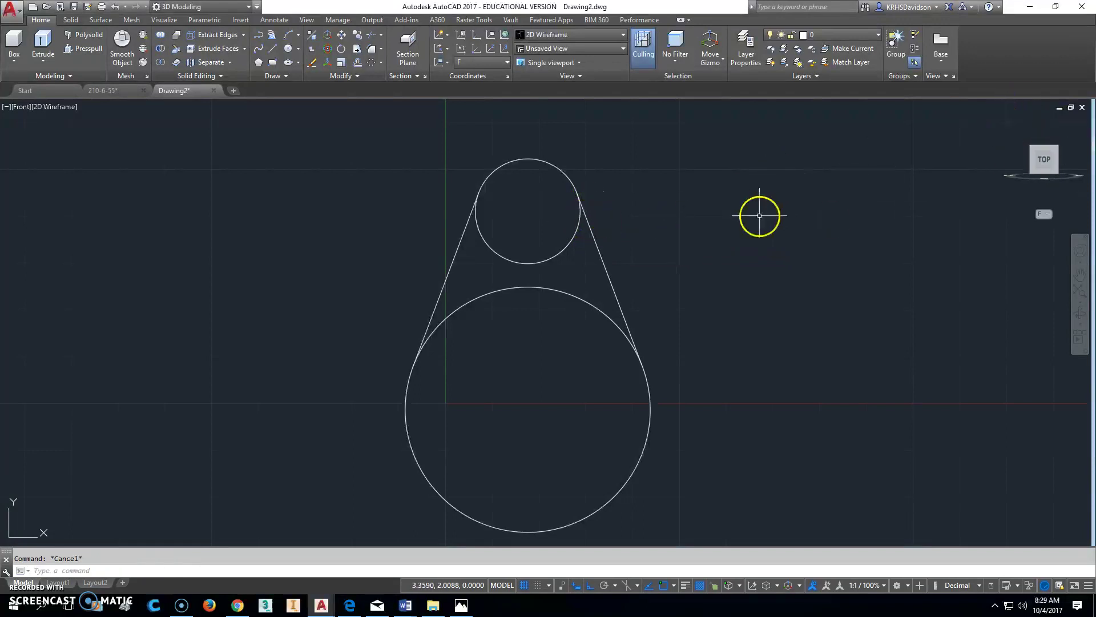
{"action": "left_click", "coordinate": [370, 36]}
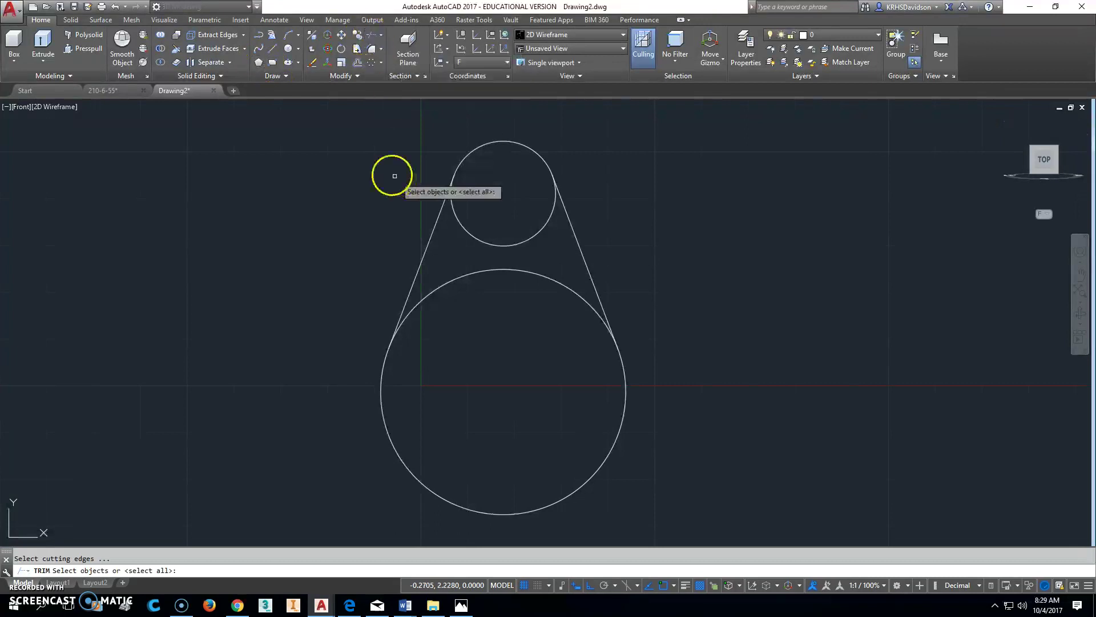
{"action": "key", "text": "Return"}
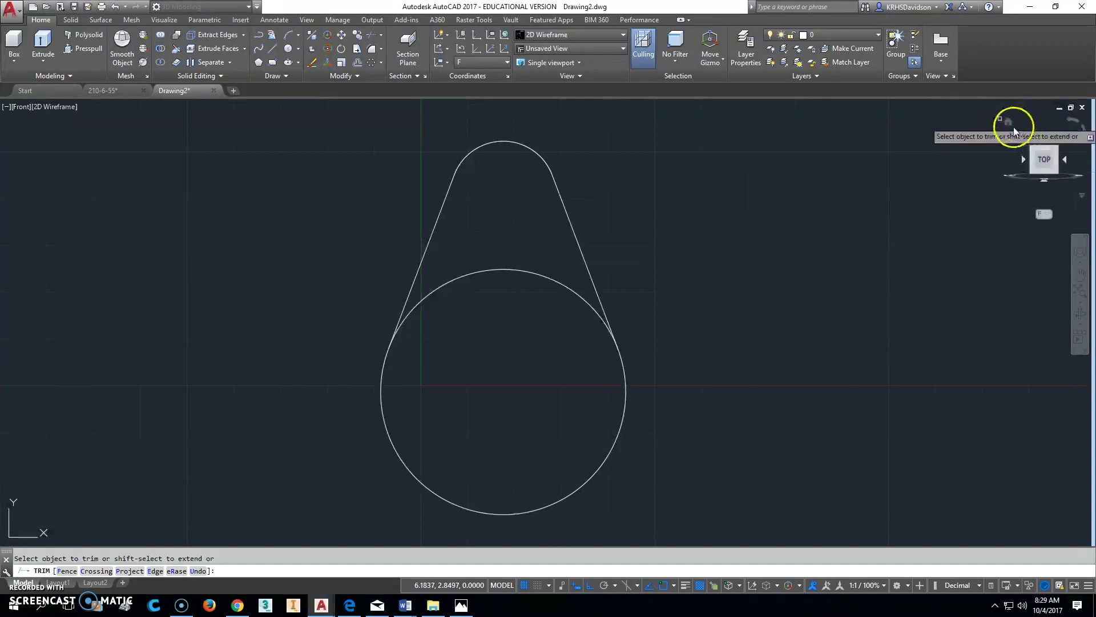
{"action": "left_click", "coordinate": [1009, 121]}
{"action": "key", "text": "Escape"}
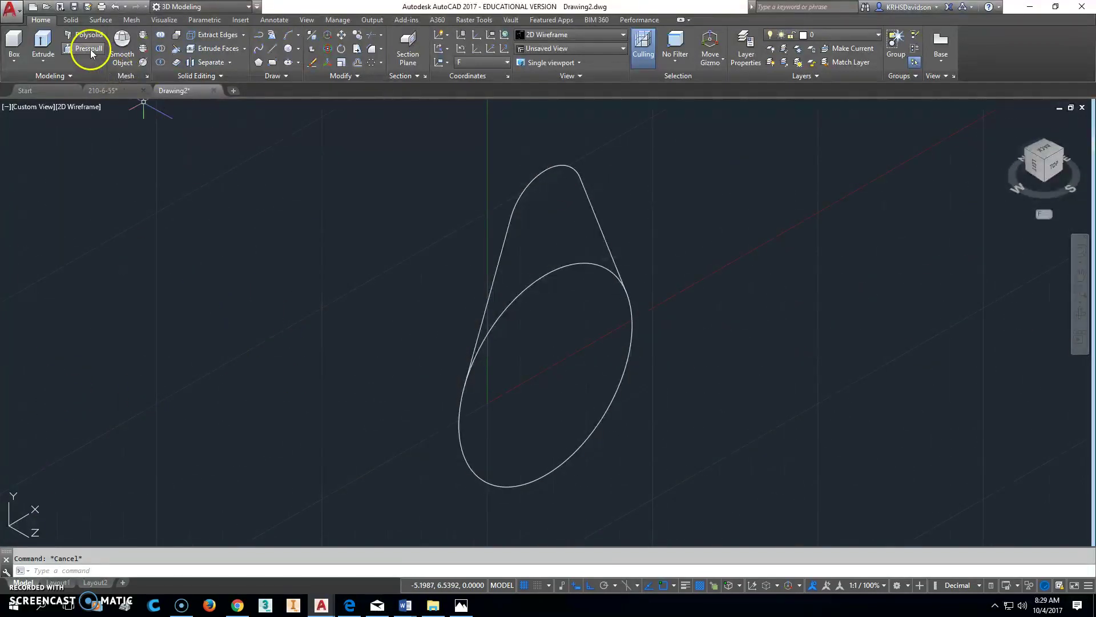
Show the Cam Figure 6-56 reference with E = 1.75" and F = .88" in Photos
{"action": "left_click", "coordinate": [458, 607]}
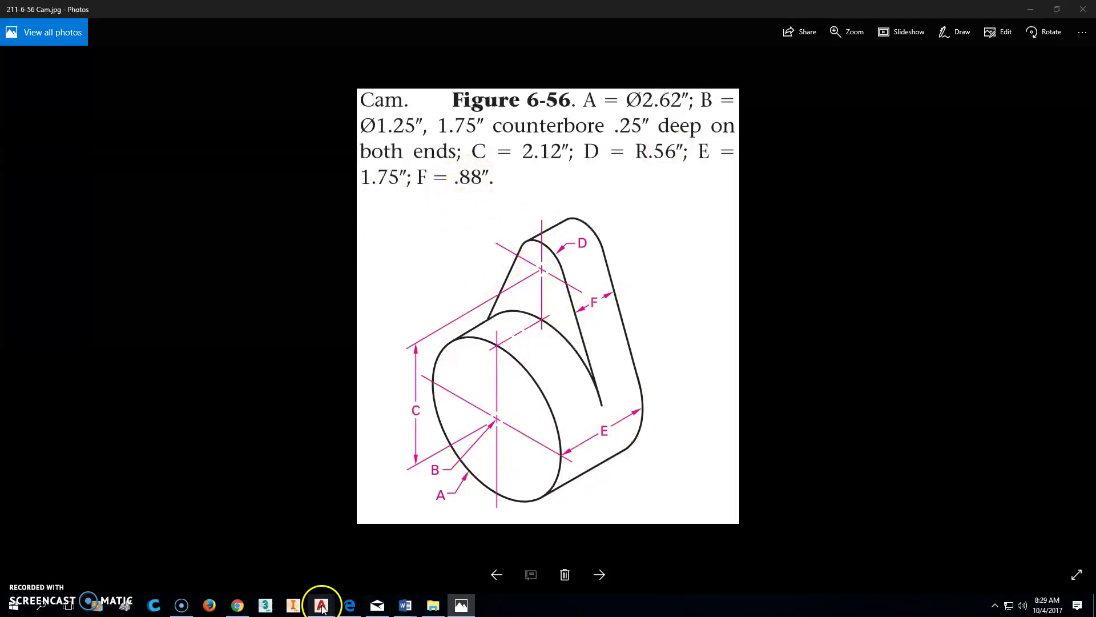
Presspull the large circle into a cylinder
{"action": "mouse_move", "coordinate": [322, 605]}
{"action": "left_click", "coordinate": [372, 551]}
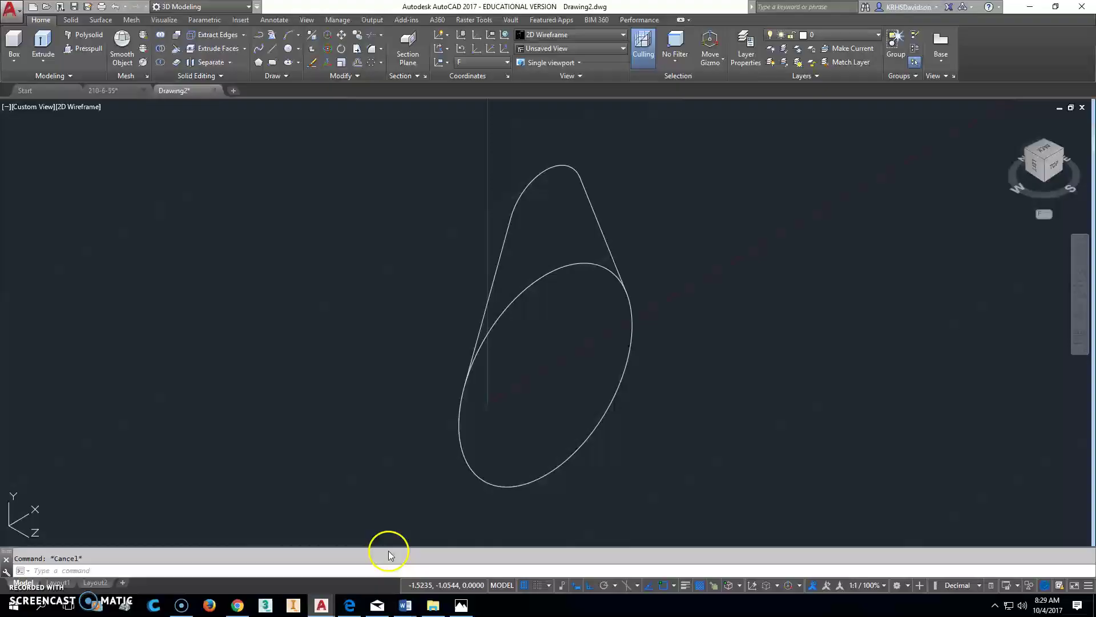
{"action": "left_click", "coordinate": [102, 49]}
{"action": "left_click", "coordinate": [563, 363]}
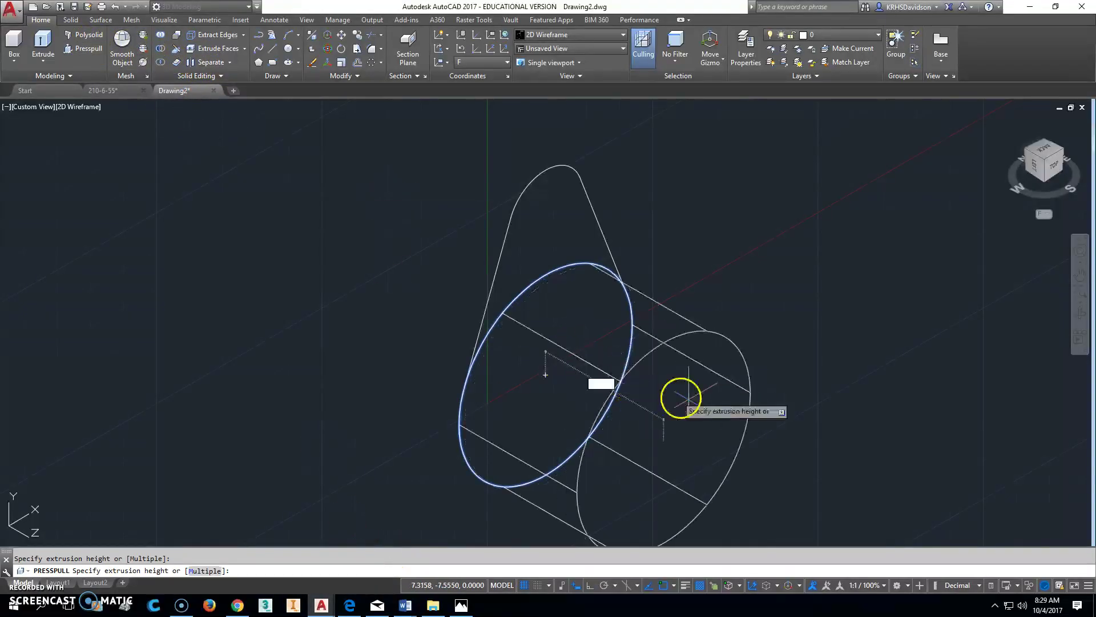
{"action": "key", "text": "Return"}
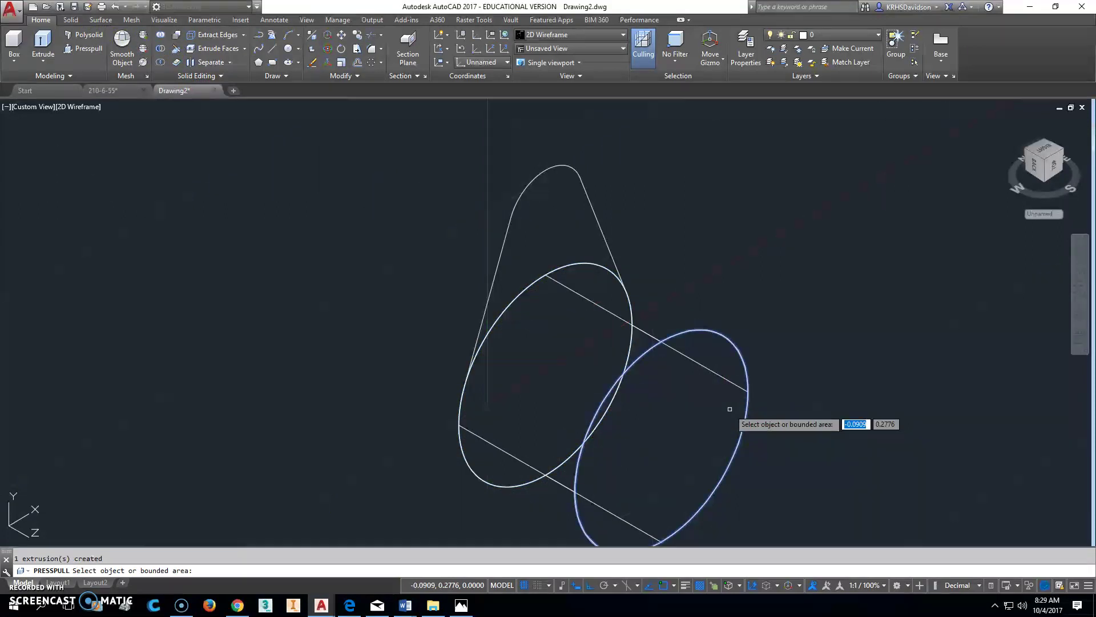
Presspull the lobe region into a thinner solid
{"action": "left_click", "coordinate": [85, 49]}
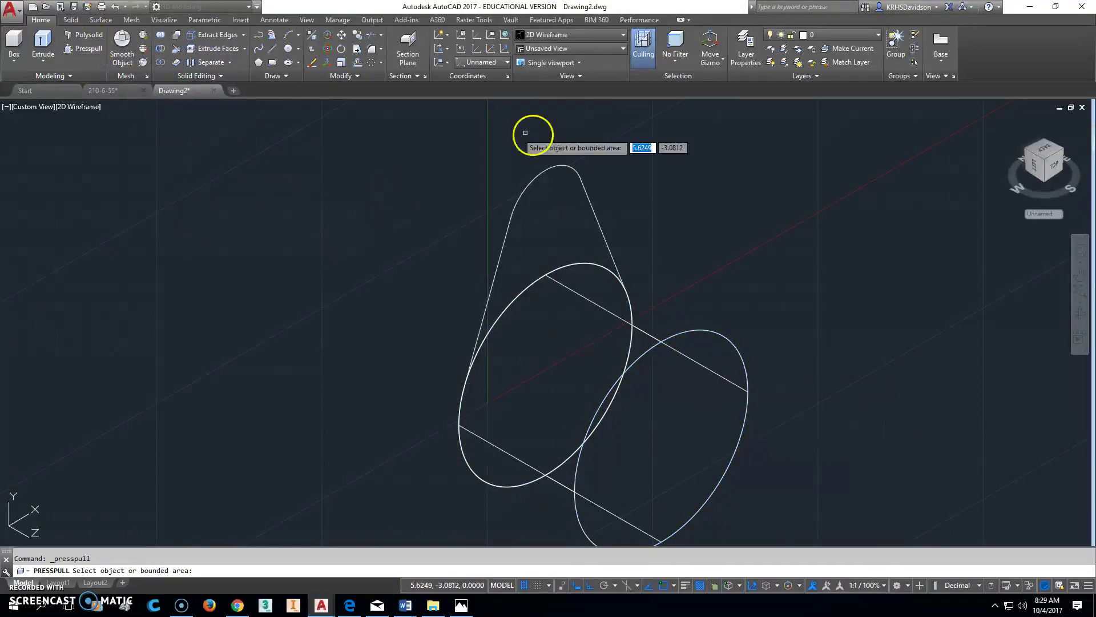
{"action": "left_click", "coordinate": [551, 207]}
{"action": "left_click", "coordinate": [622, 228]}
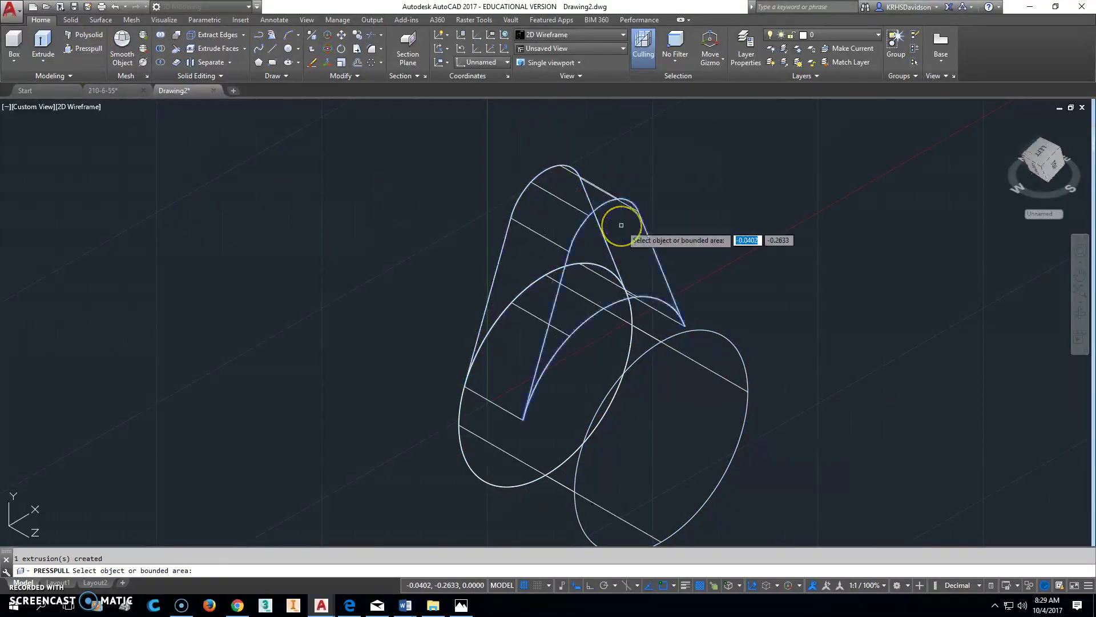
{"action": "key", "text": "Escape"}
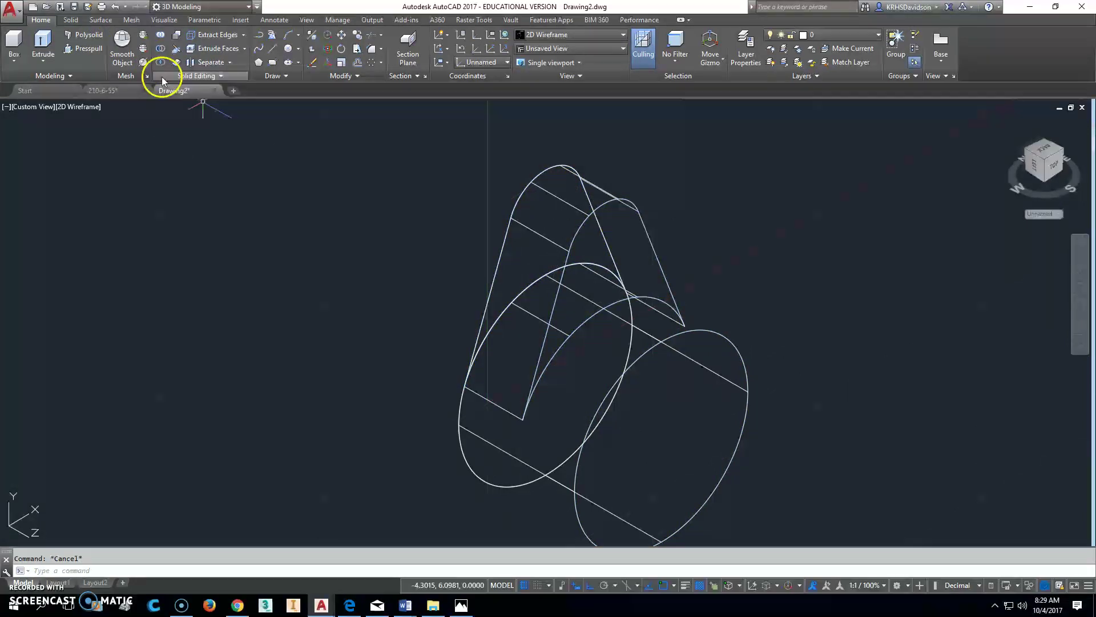
Union the cylinder and lobe solids into one cam body
{"action": "left_click", "coordinate": [166, 38]}
{"action": "left_click", "coordinate": [734, 205]}
{"action": "left_click", "coordinate": [544, 391]}
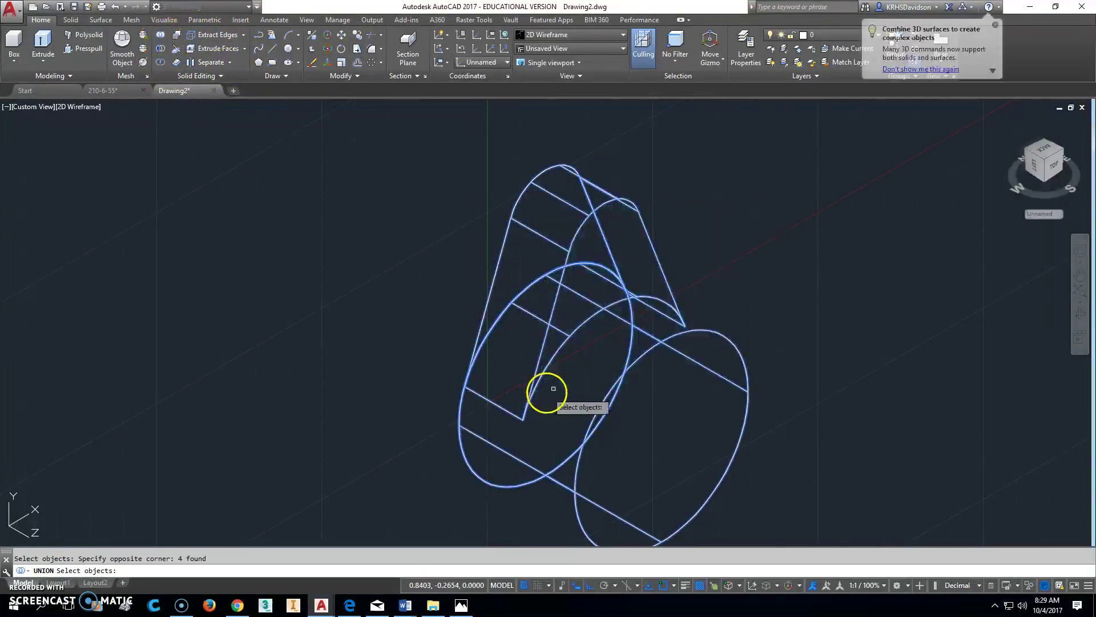
{"action": "middle_click_drag", "start_coordinate": [802, 383], "coordinate": [718, 332]}
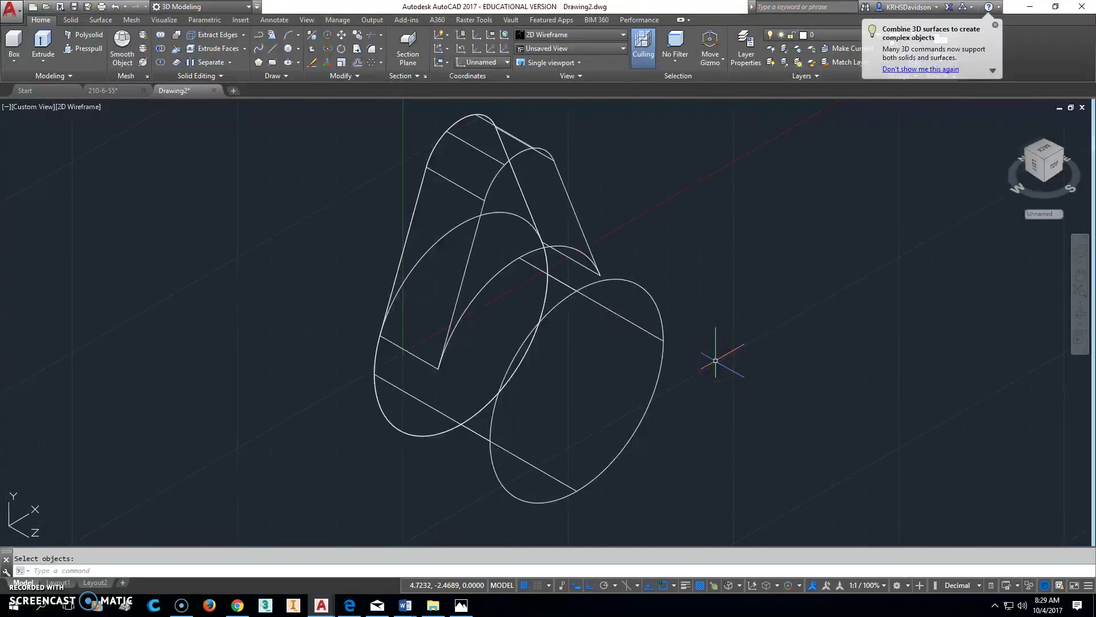
{"action": "left_click", "coordinate": [533, 384]}
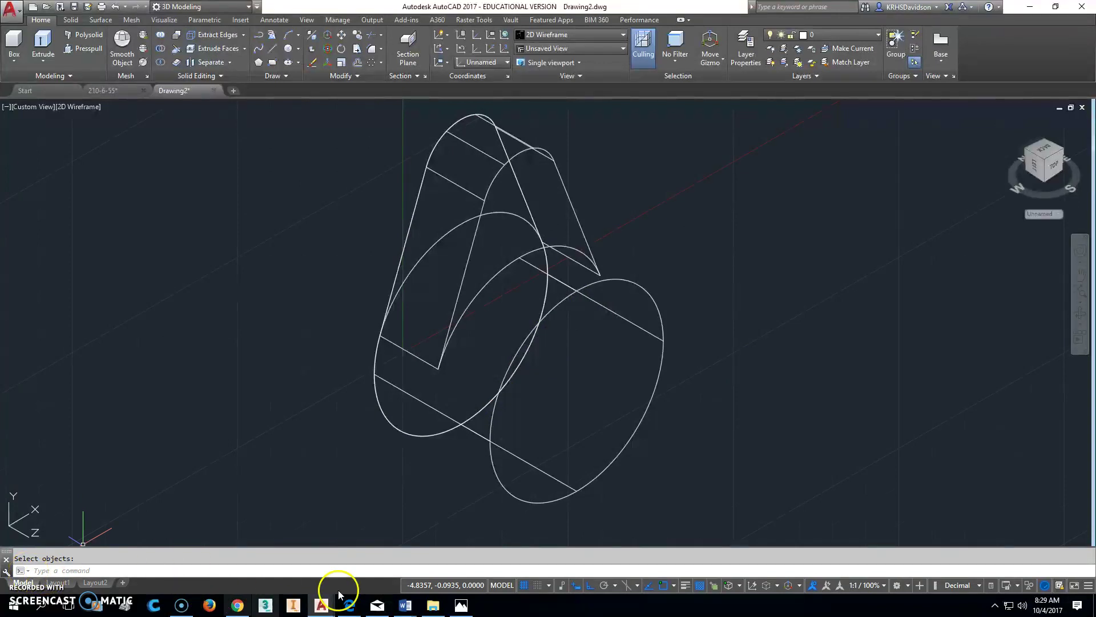
Check the Cam figure's Ø1.25" bore and 1.75" counterbore .25" deep in Photos
{"action": "left_click", "coordinate": [461, 604]}
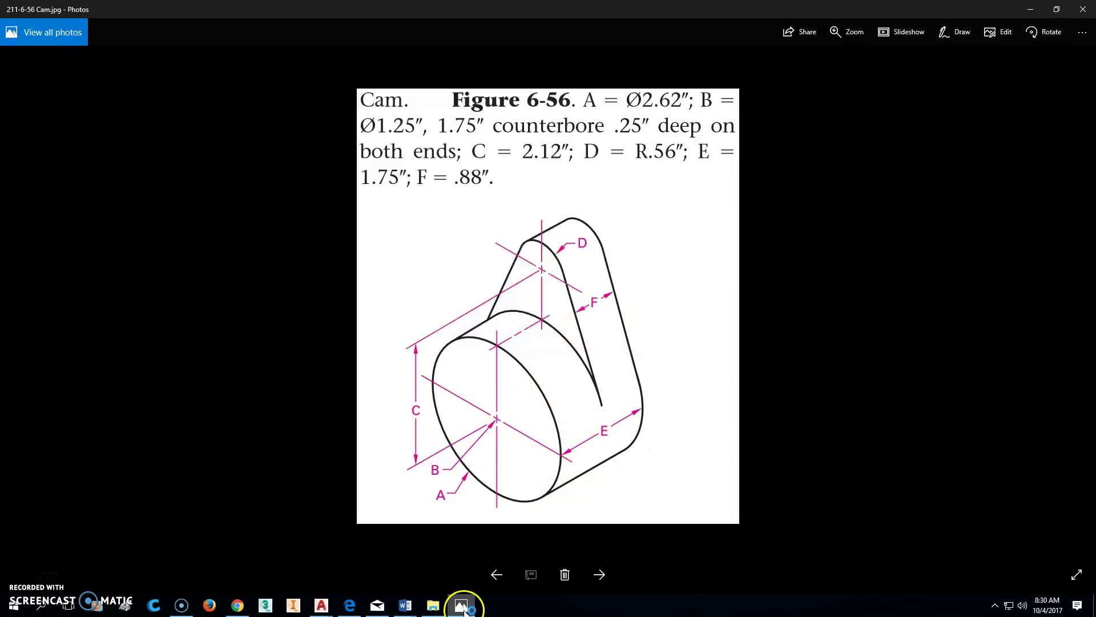
{"action": "mouse_move", "coordinate": [464, 610]}
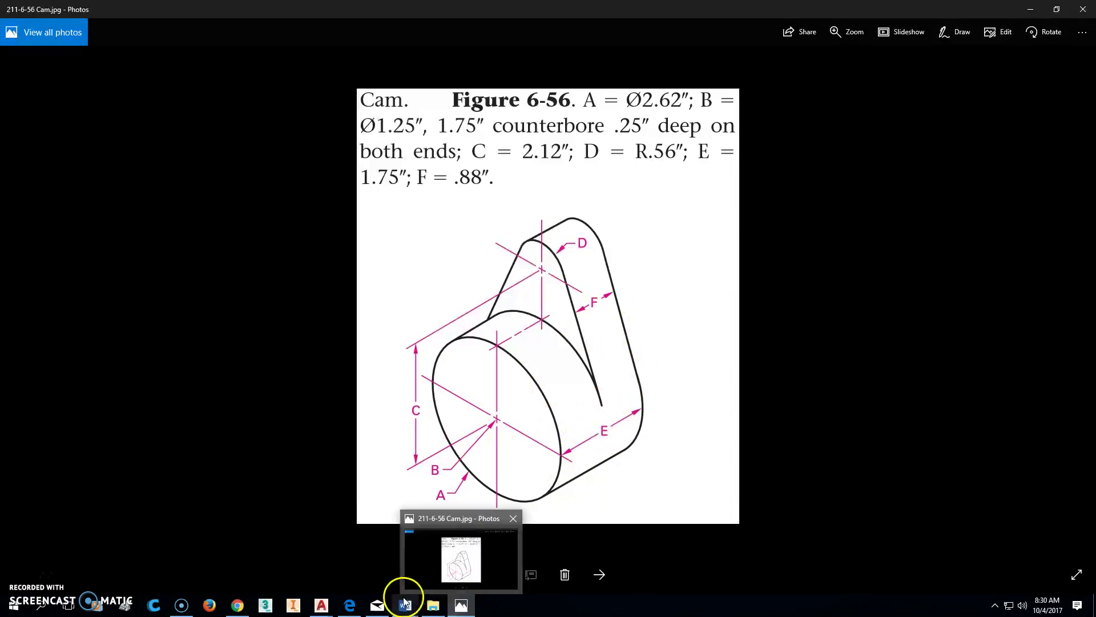